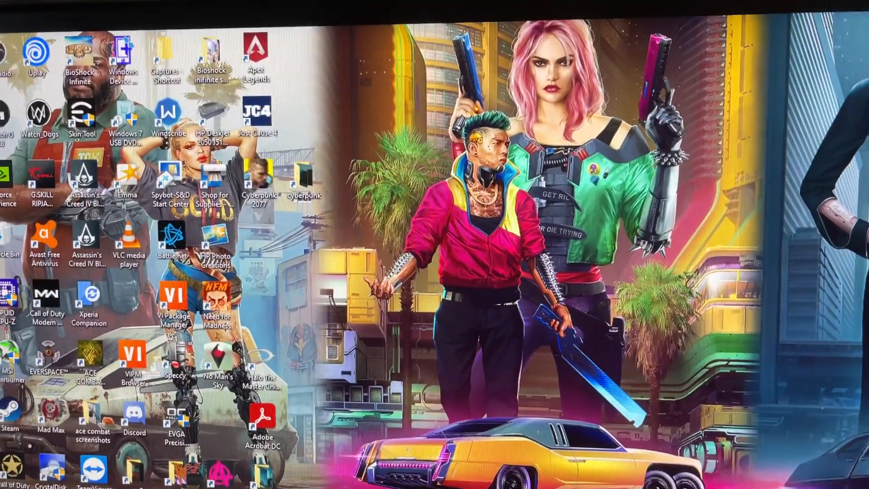
Step: Launch iTunes from the Windows search results for 'itunes'
key(super)
text(it)
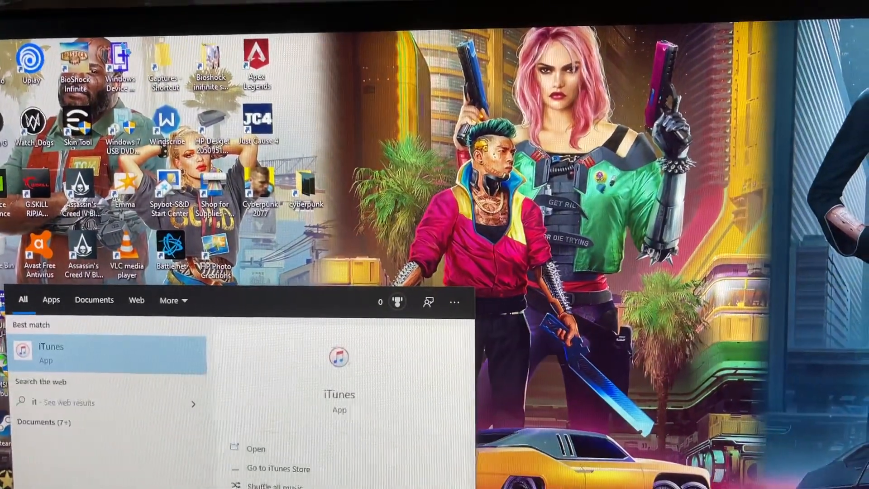
text(u)
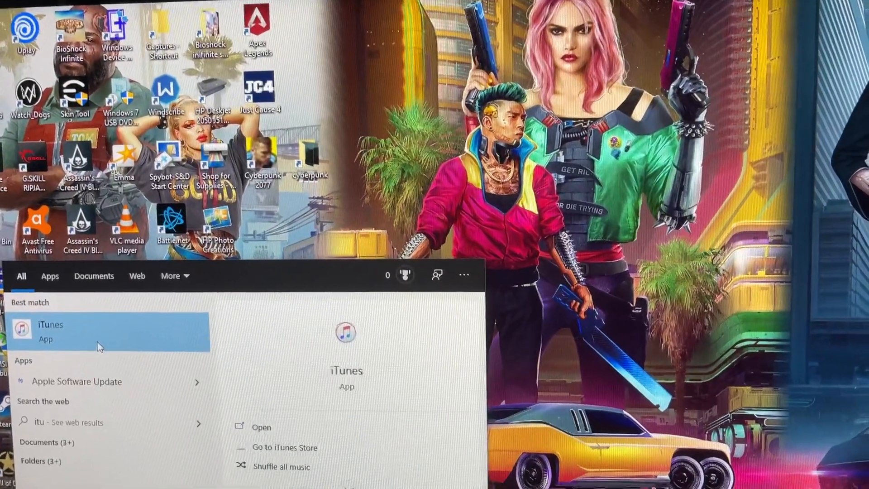
click(99, 347)
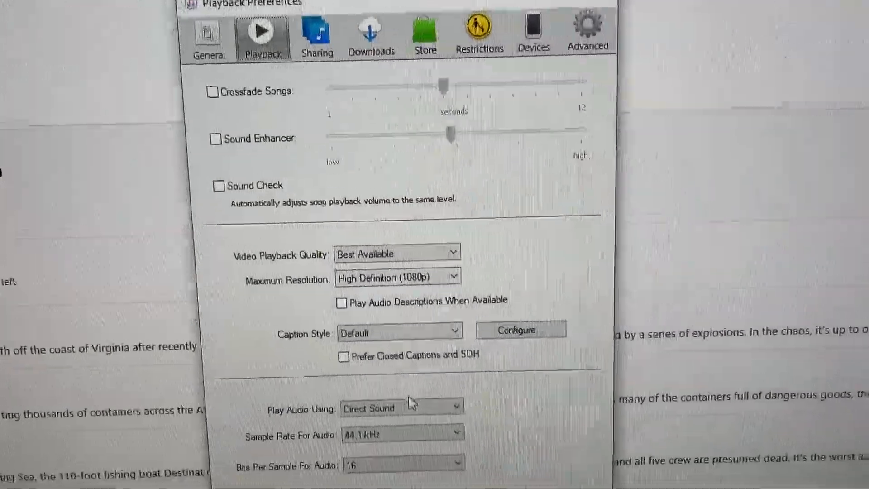
Step: Set Play Audio Using to Direct Sound and confirm the Playback preferences with OK
click(387, 380)
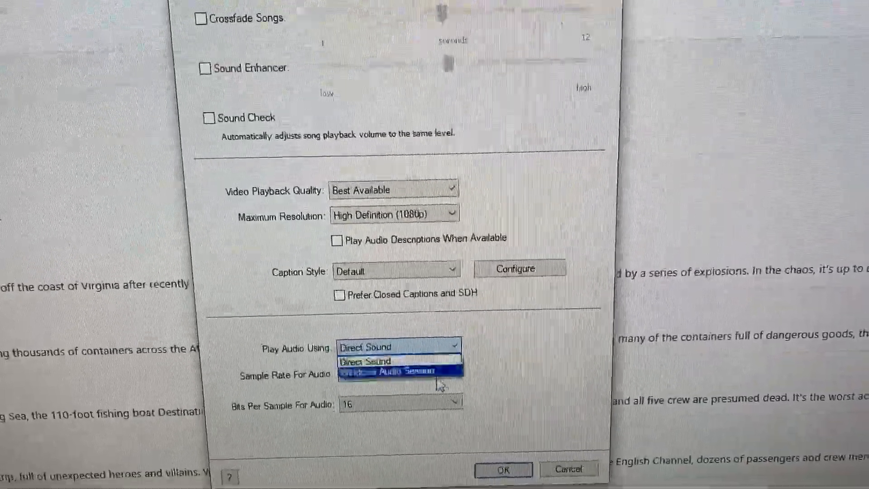
click(394, 360)
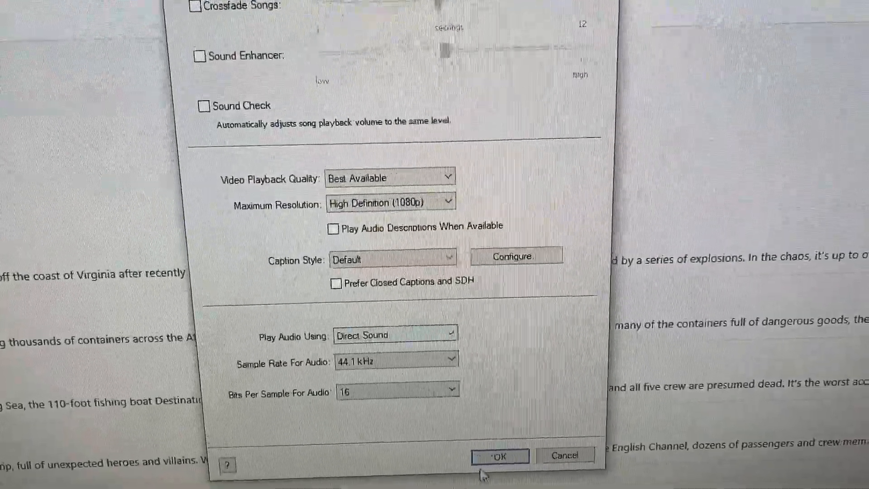
click(499, 456)
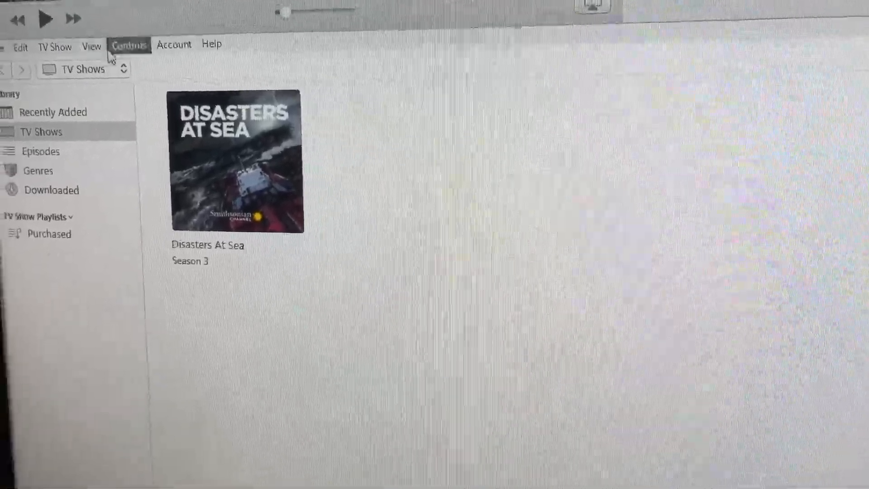
Step: Raise the volume via Increase Volume in the Controls menu
click(120, 38)
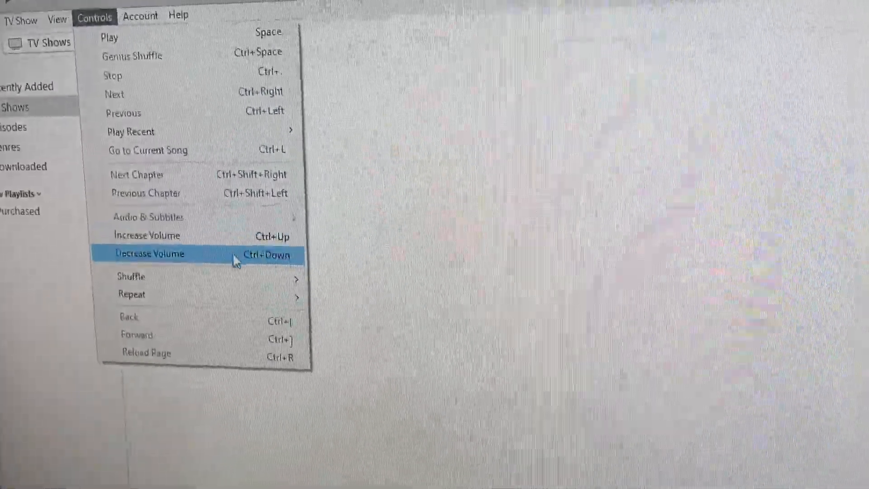